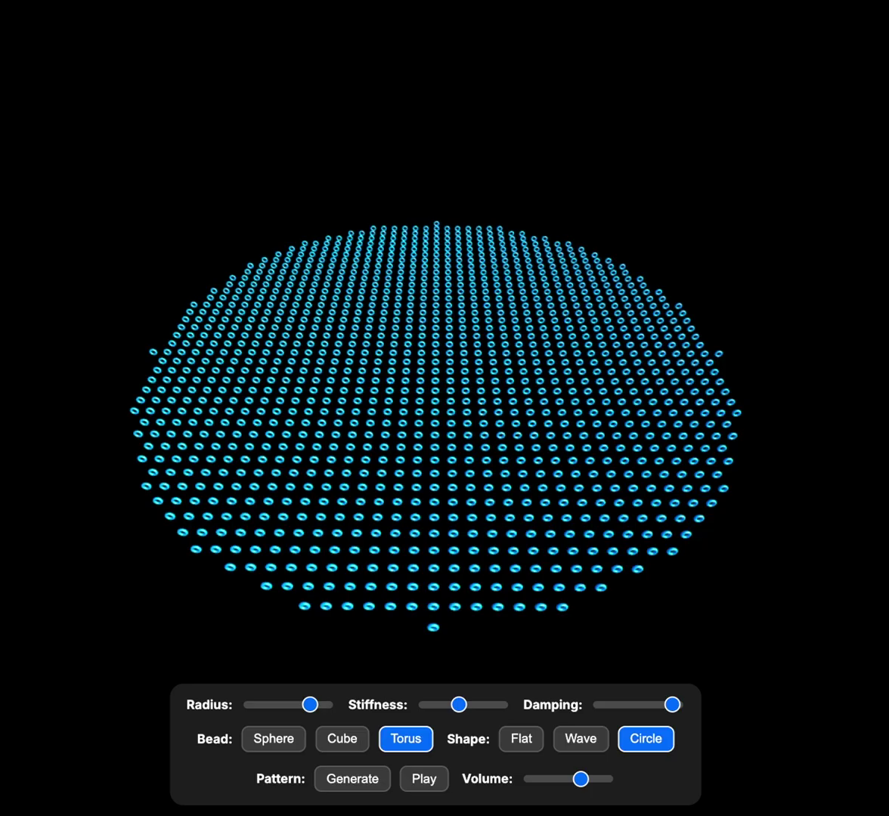
Try the Cube, Sphere and Torus bead types on the circular grid, ending with Cube beads.
left_click(658, 405)
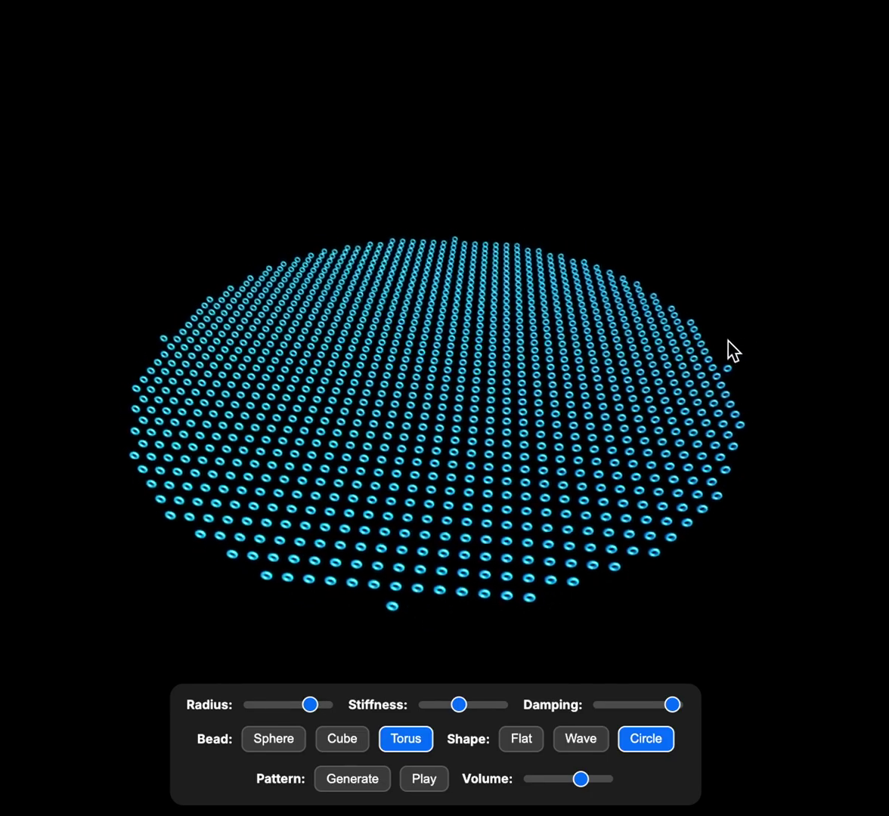
left_click(754, 496)
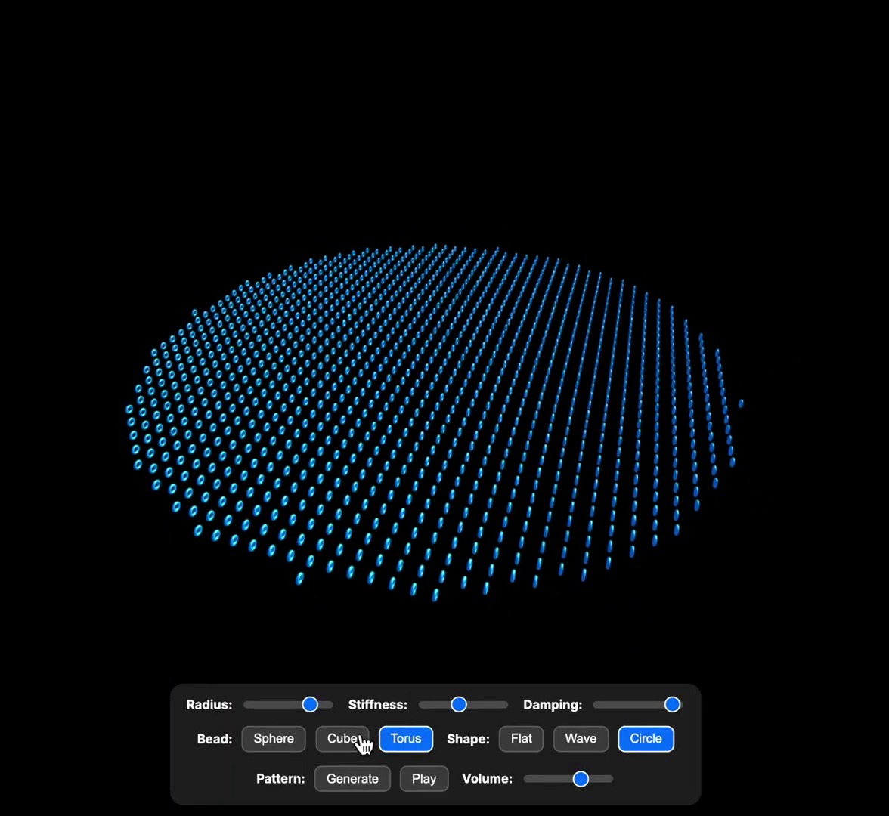
left_click(361, 747)
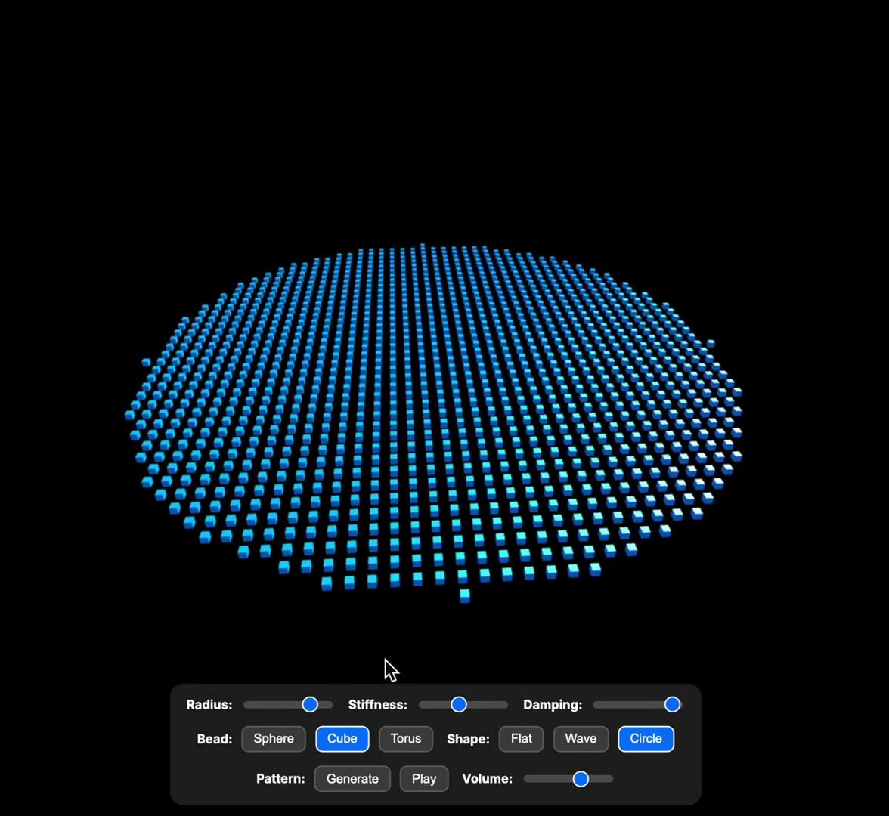
left_click(281, 740)
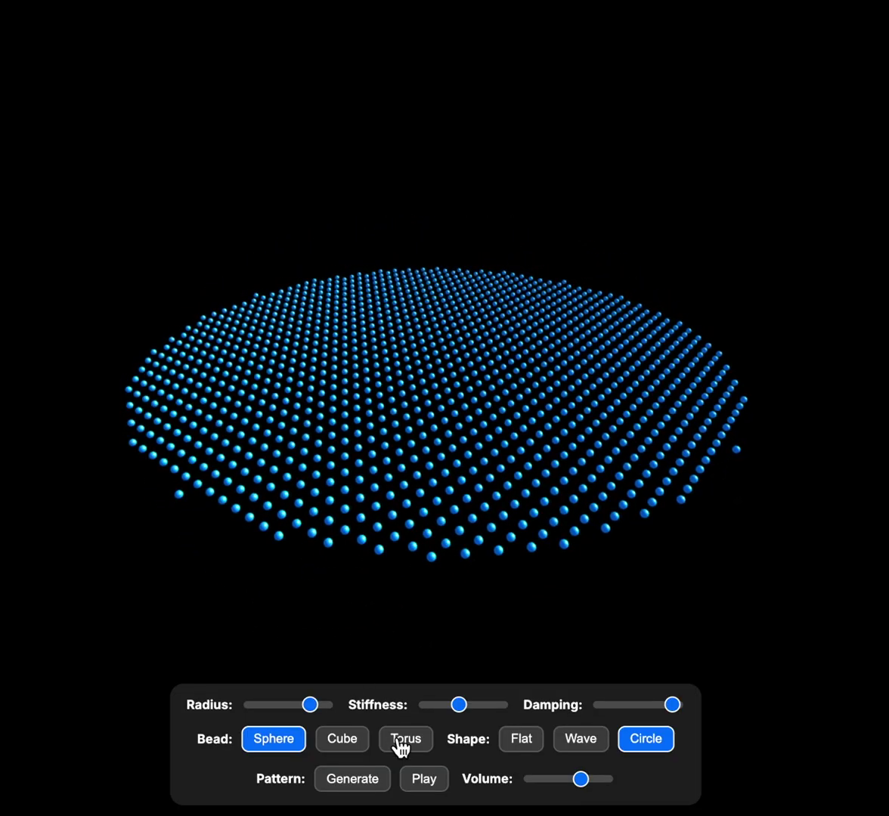
left_click(404, 742)
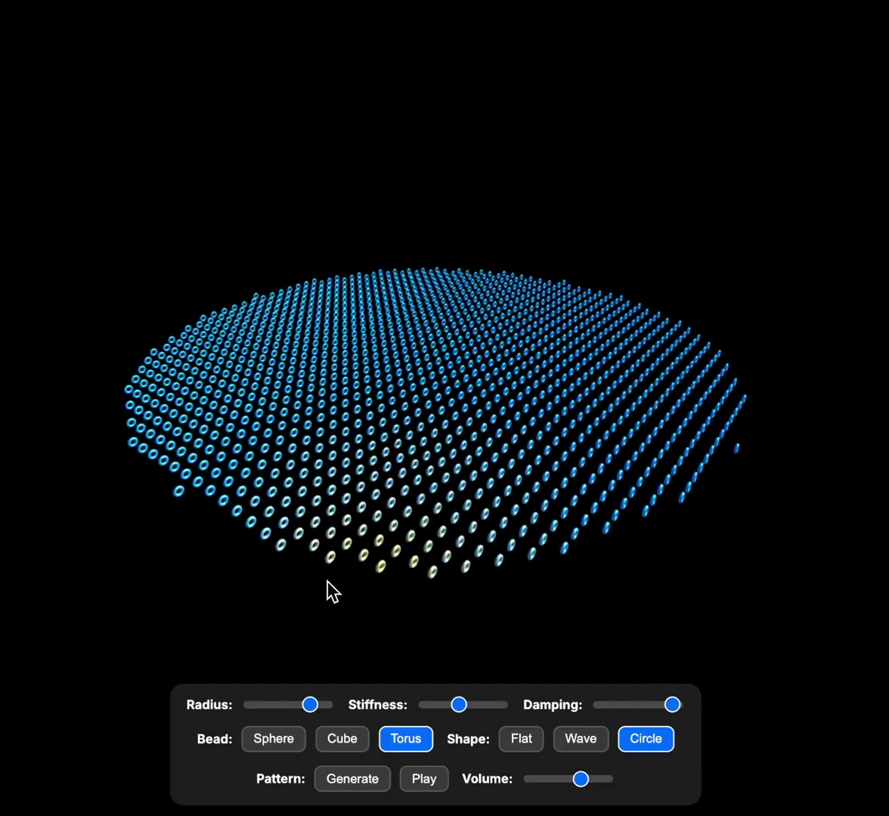
left_click(290, 741)
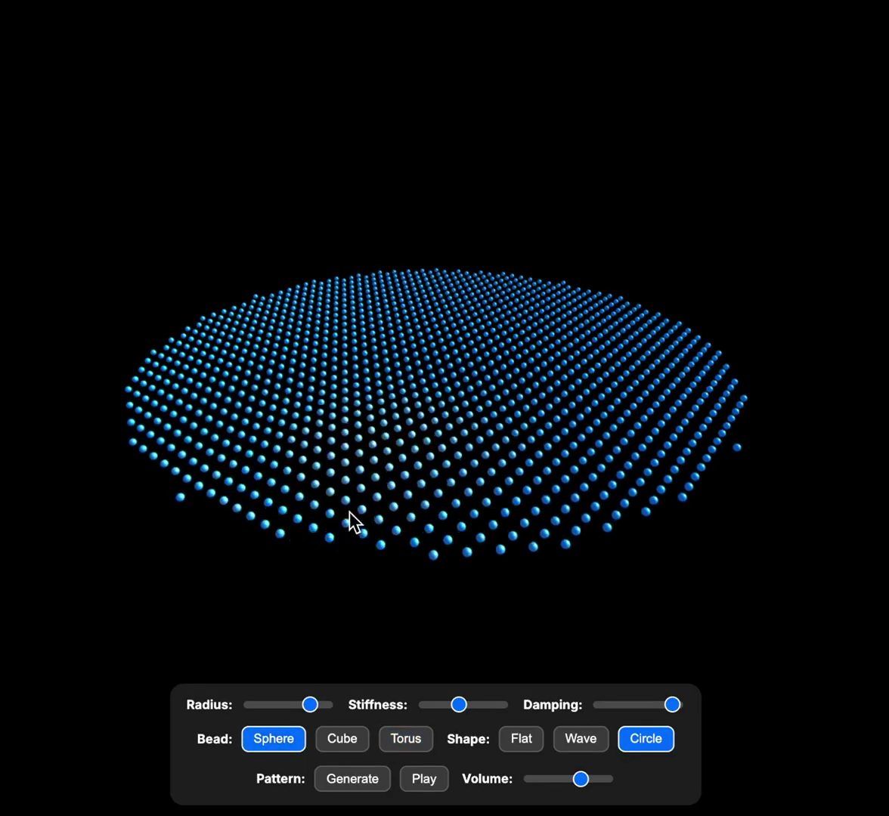
left_click(350, 749)
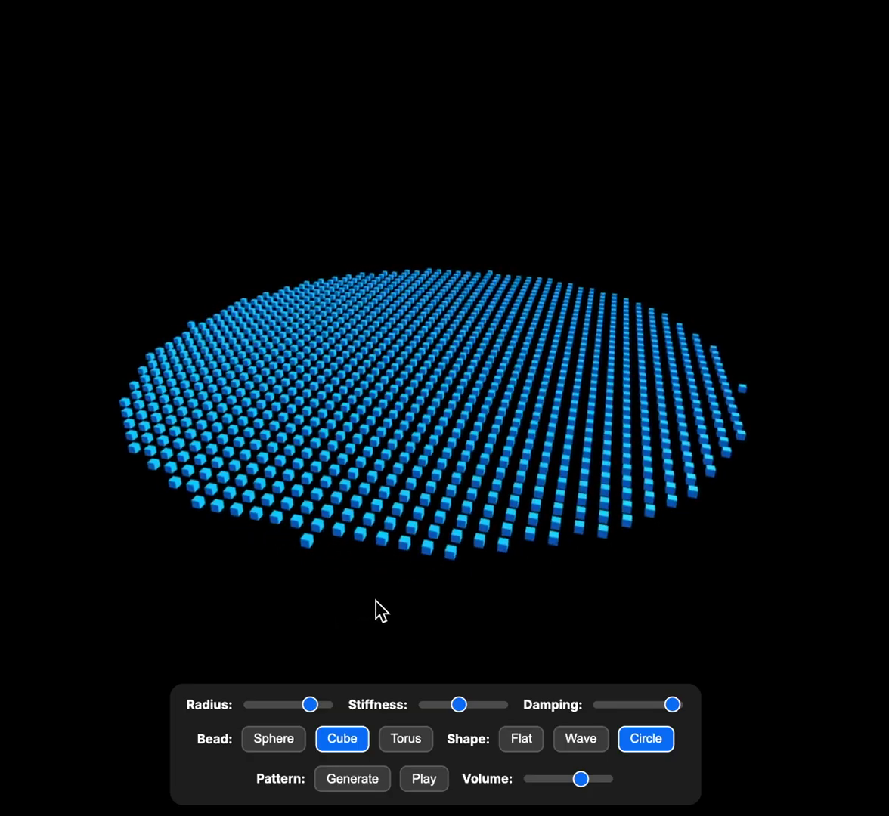
Switch the grid shape to Flat and trigger ripples at several spots on the cube surface.
left_click(535, 741)
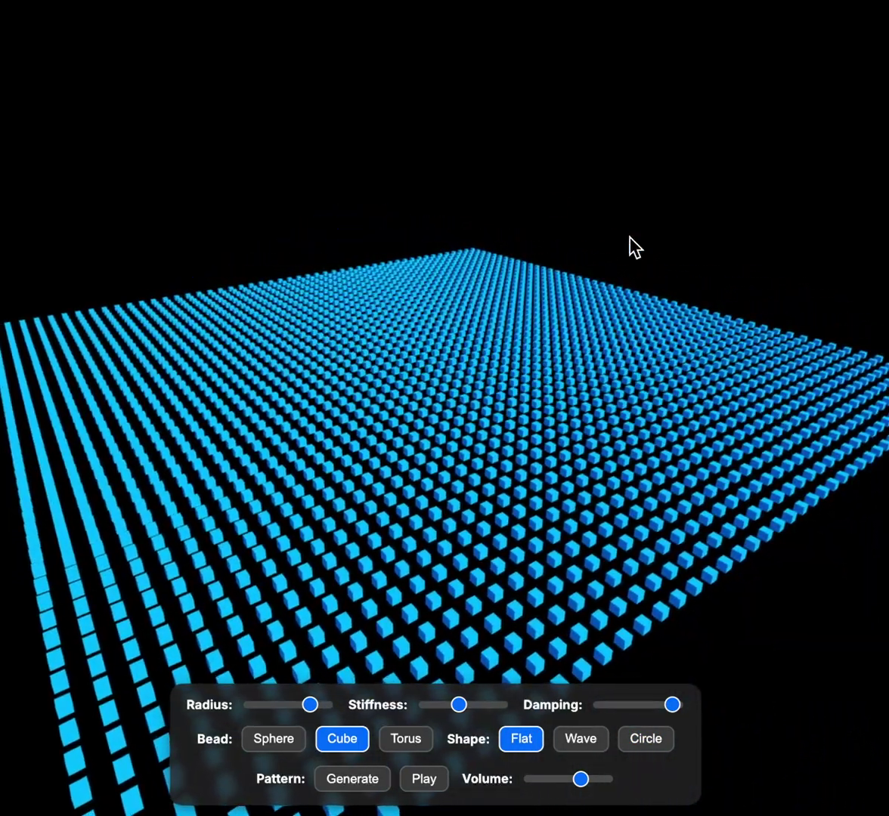
left_click_drag(638, 242, 574, 317)
left_click(377, 506)
left_click(488, 366)
left_click(575, 589)
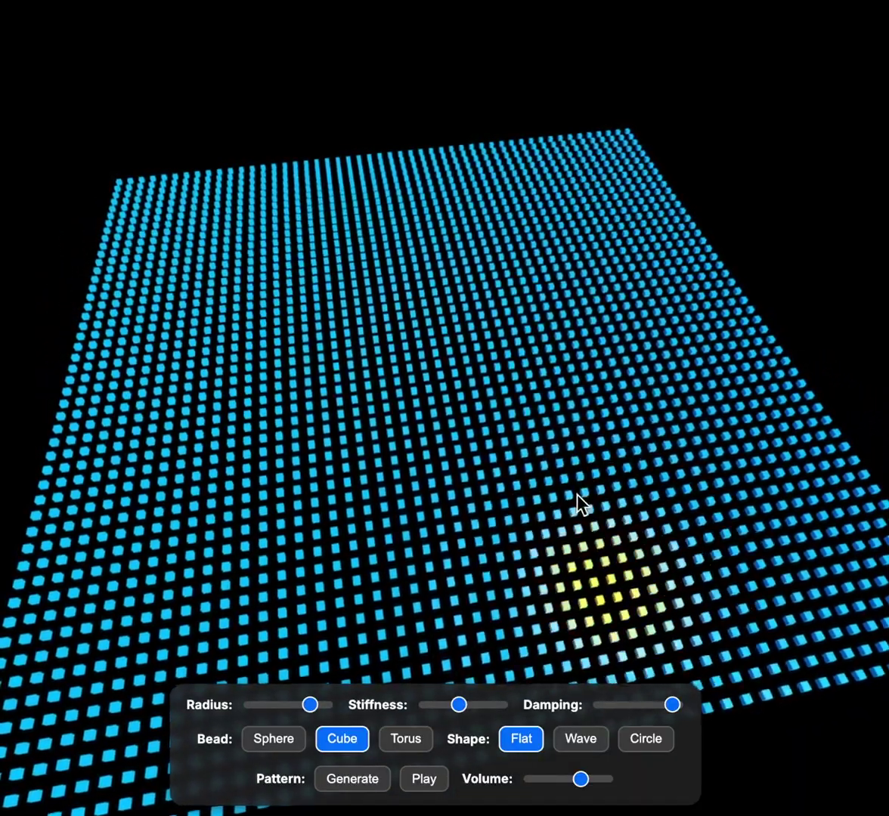
left_click(279, 453)
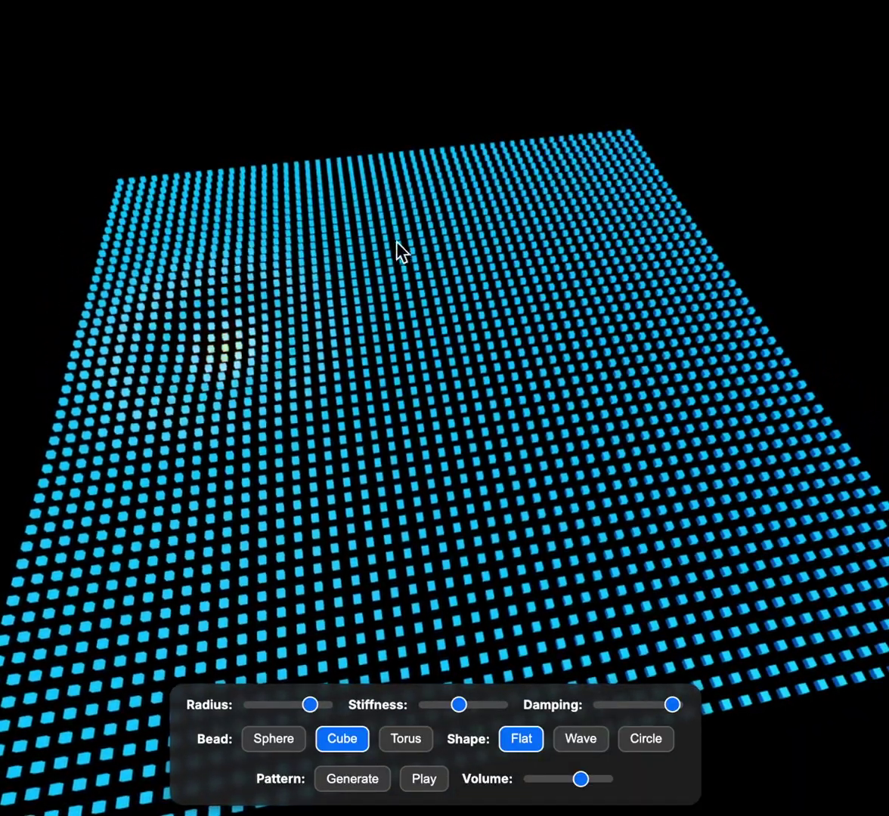
Try the Circle shape, switch the grid to Wave, and ripple the wave surface from different angles.
left_click(648, 750)
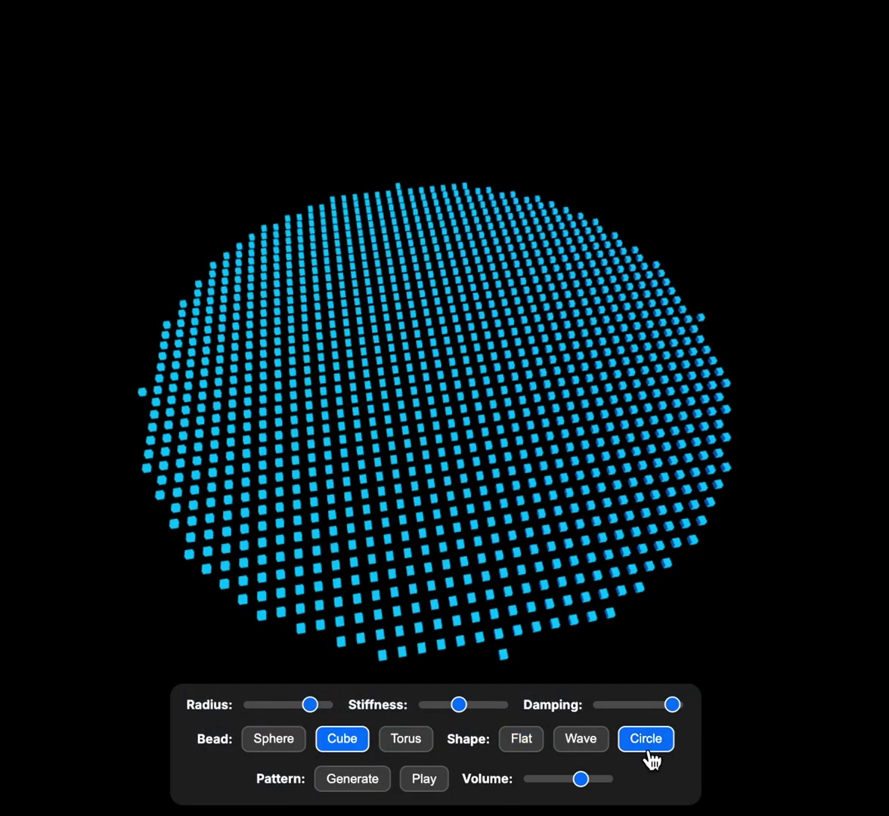
left_click(595, 747)
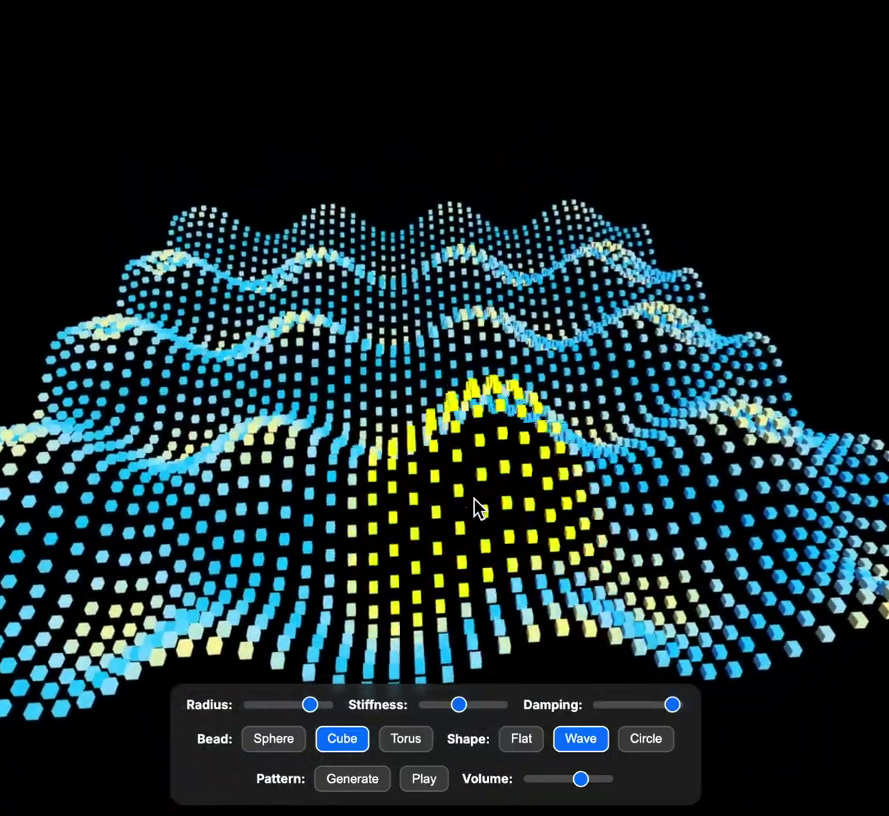
left_click_drag(477, 508, 480, 446)
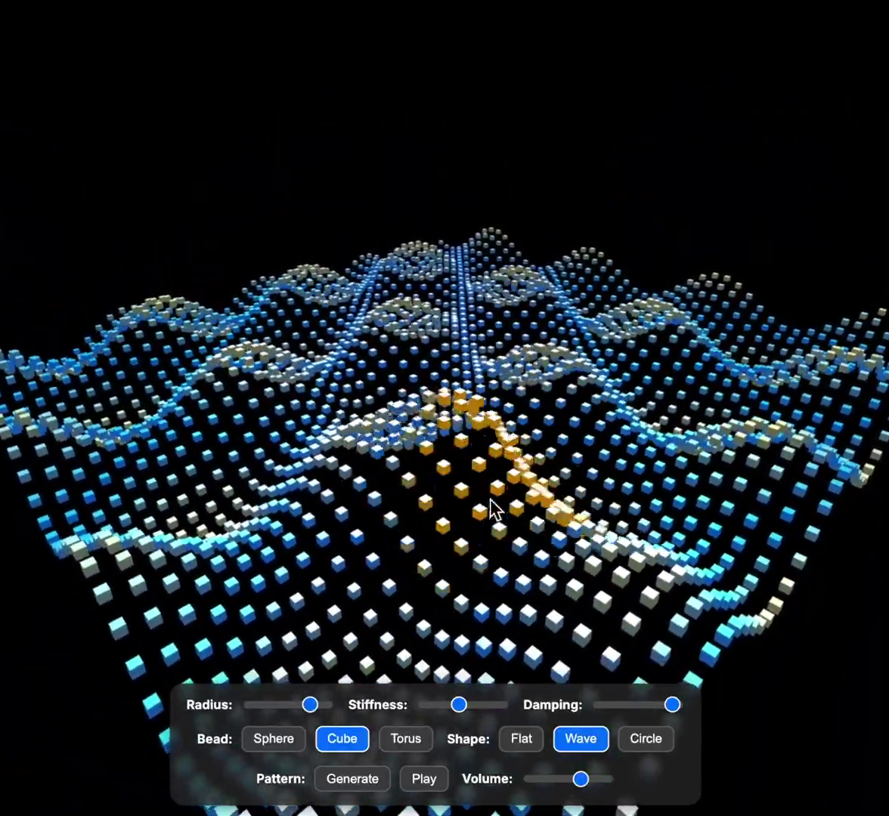
left_click_drag(492, 511, 573, 555)
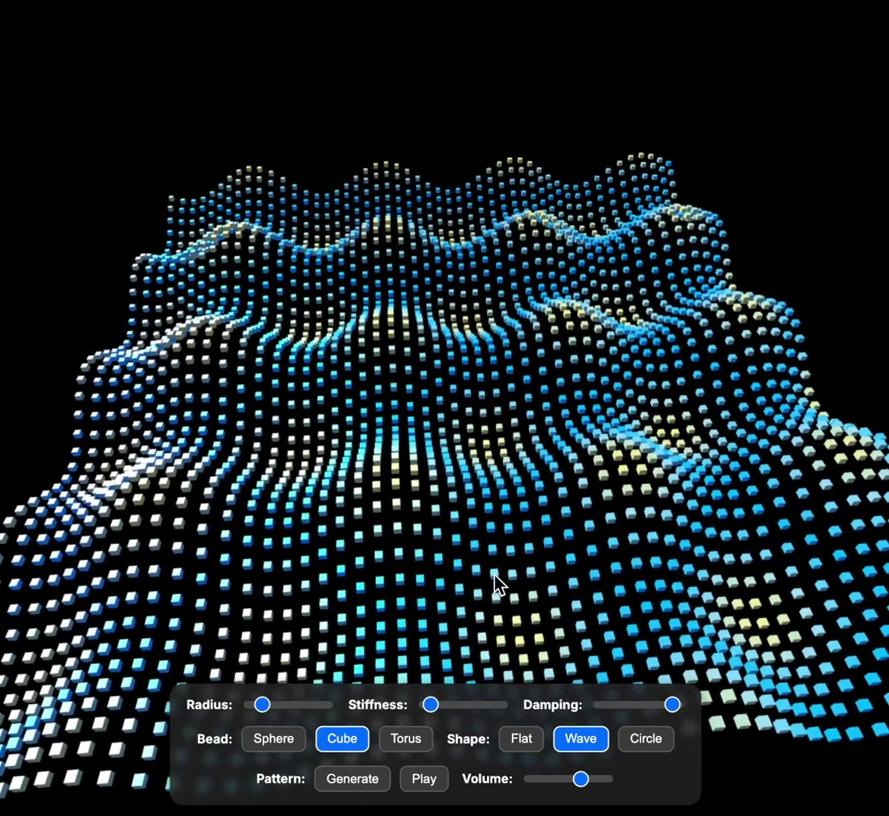
Raise the stiffness to about three quarters of its range and test the ripples across the wave surface.
left_click(438, 704)
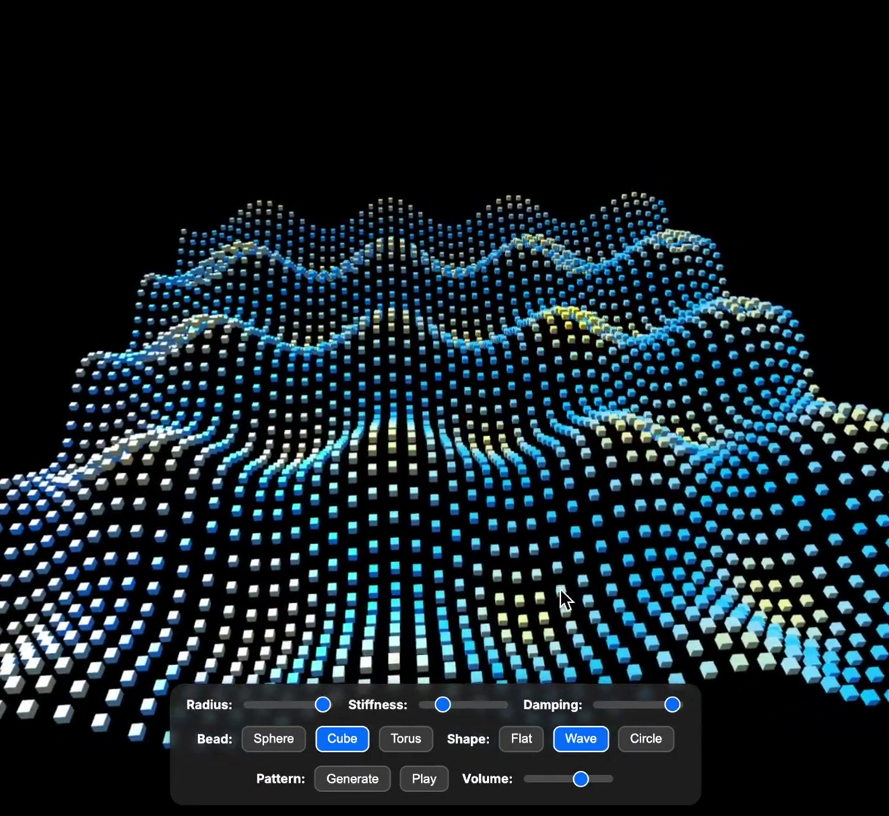
left_click(478, 705)
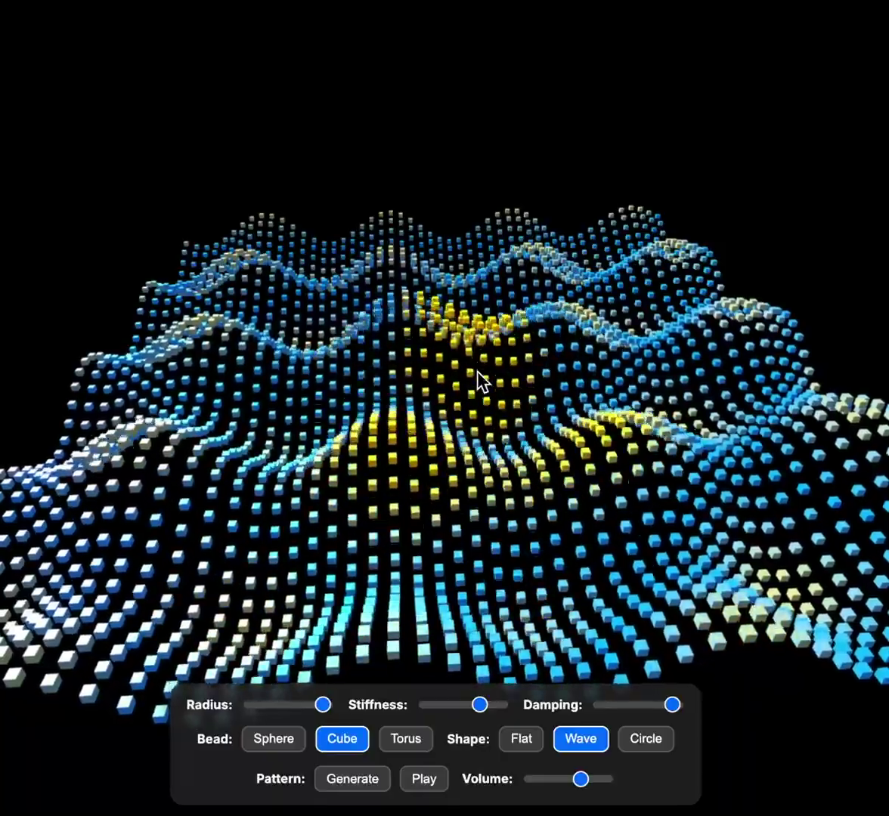
left_click_drag(484, 340, 480, 433)
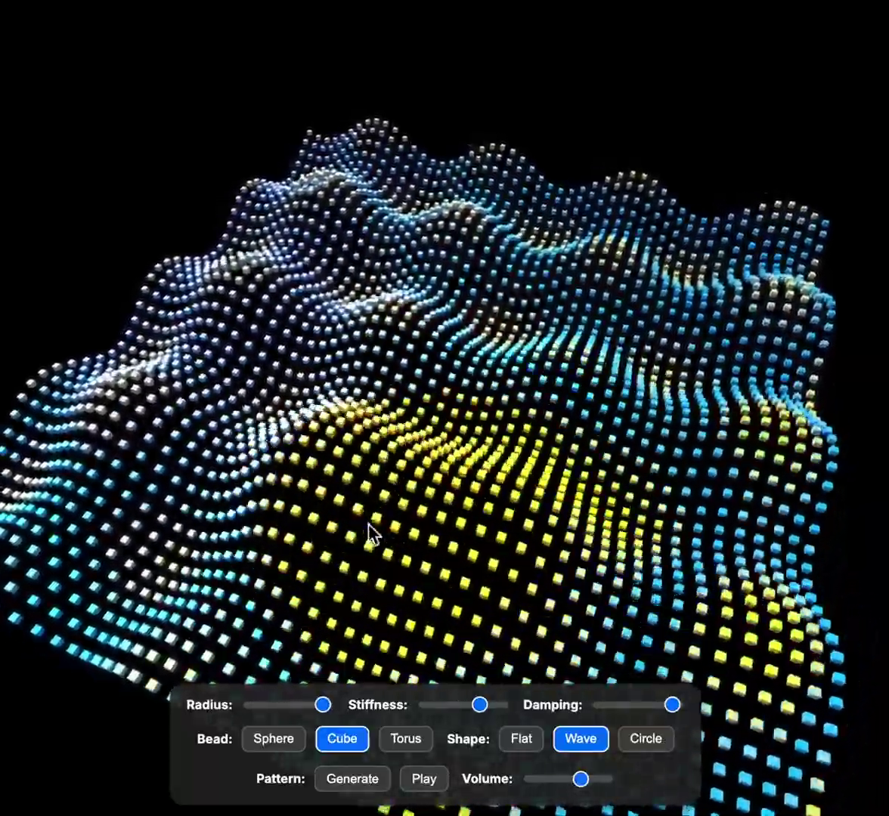
left_click_drag(369, 532, 405, 480)
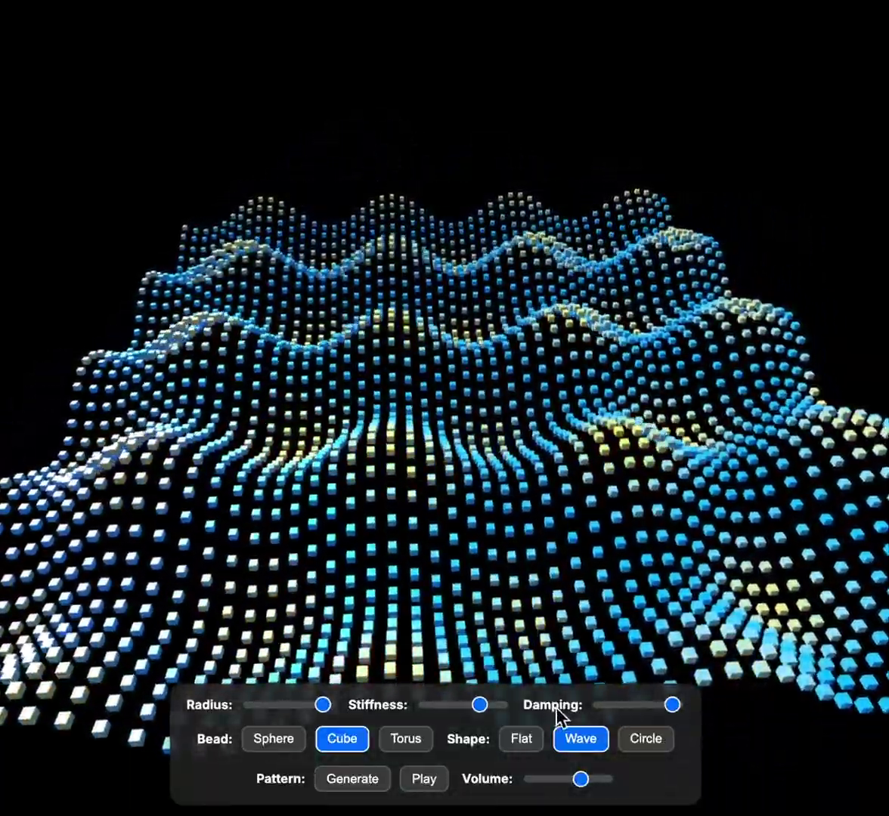
Reduce the radius to just over a third of its range and try different damping levels, down to near the minimum.
mouse_move(649, 706)
left_mouse_down()
mouse_move(638, 707)
mouse_move(646, 707)
left_mouse_up()
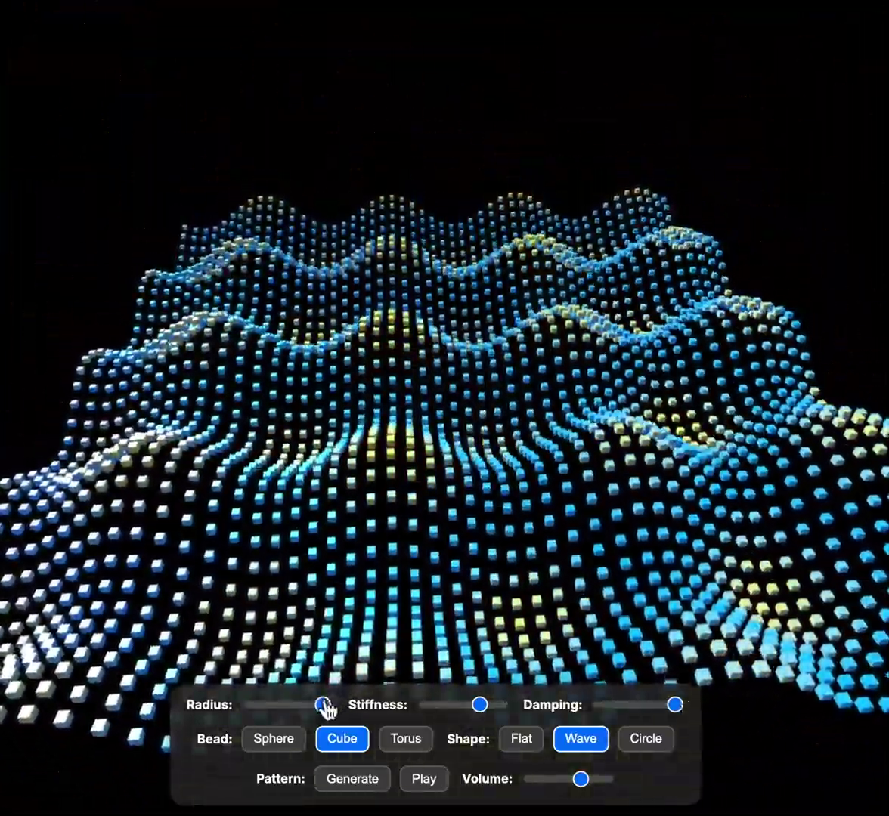
left_click_drag(322, 705, 279, 704)
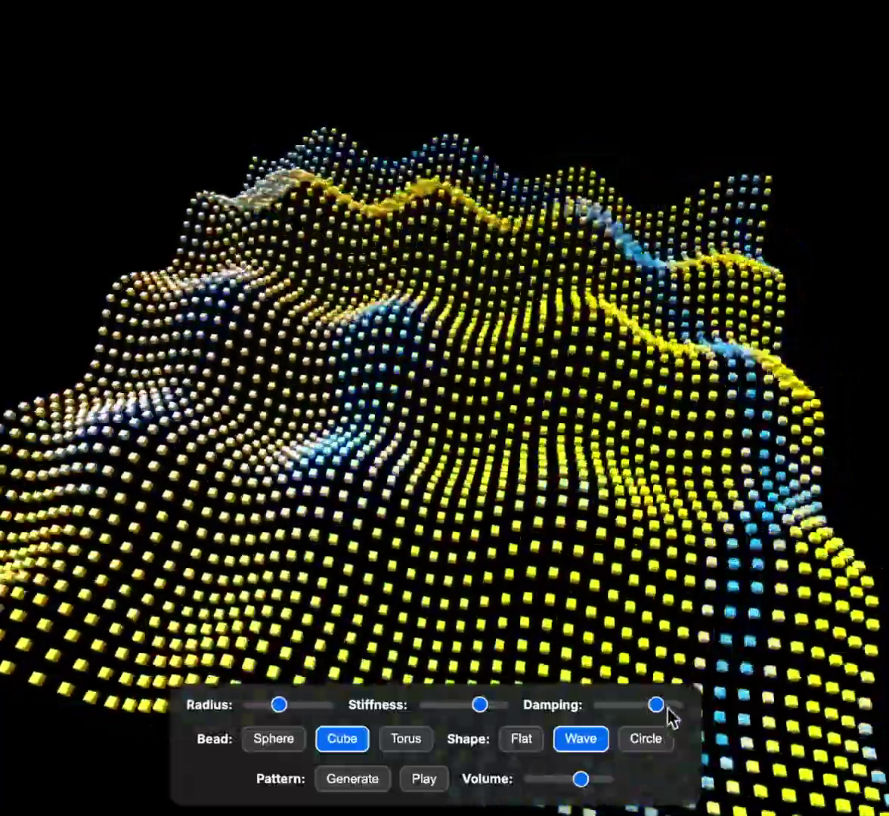
left_click(668, 709)
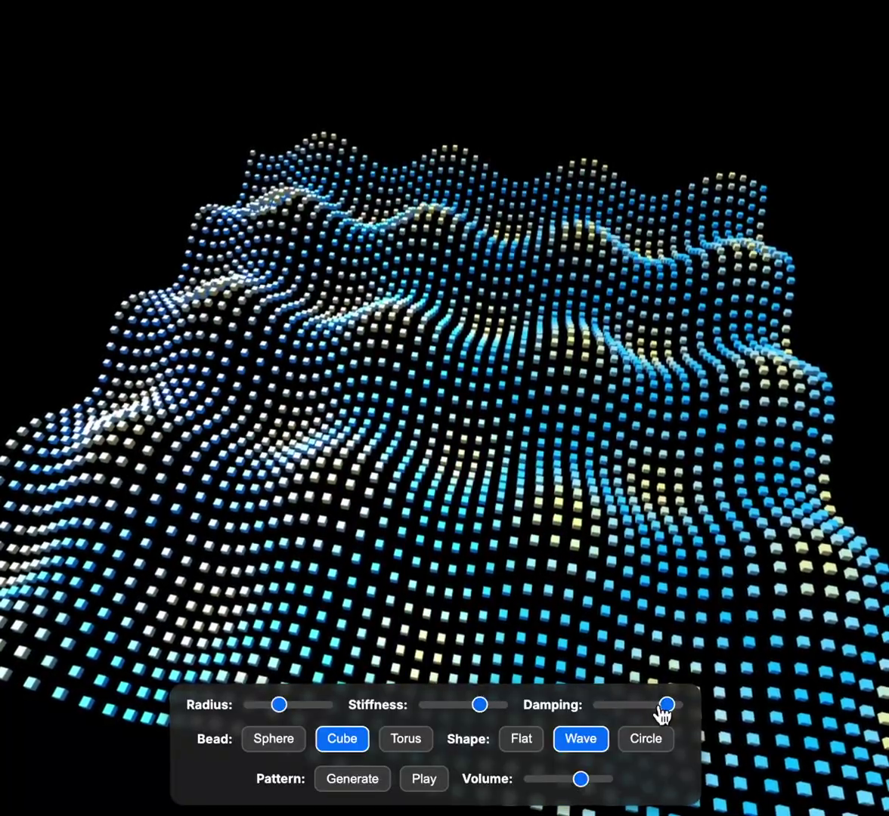
left_click_drag(663, 705, 601, 704)
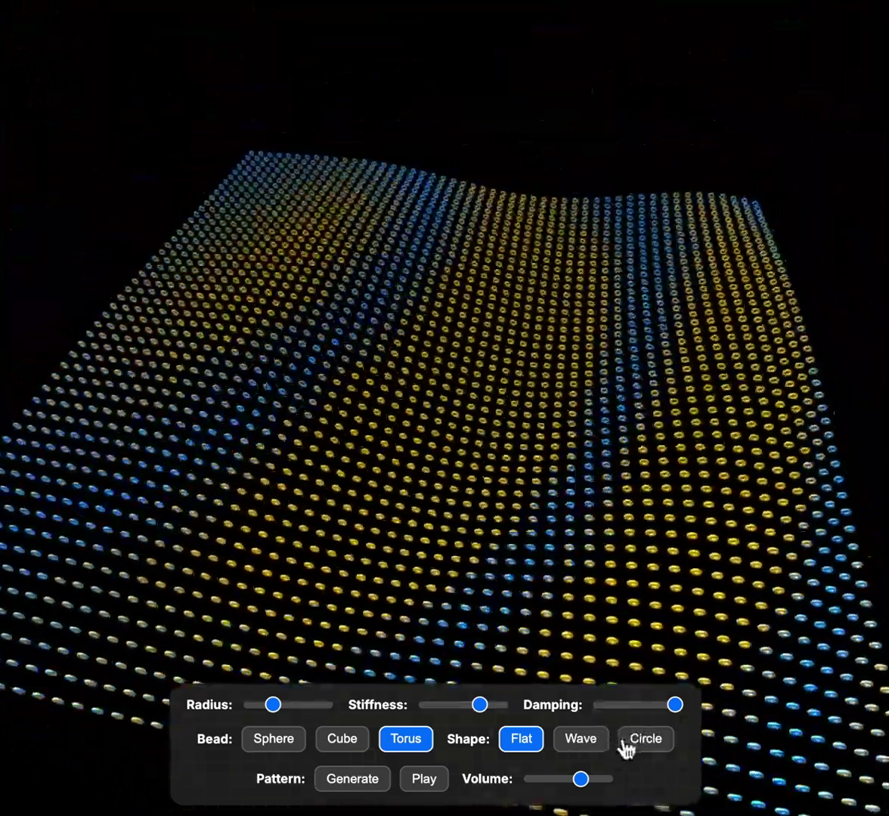
Try the Circle shape on the torus beads and set the grid shape to Wave.
left_click(627, 744)
left_click(593, 744)
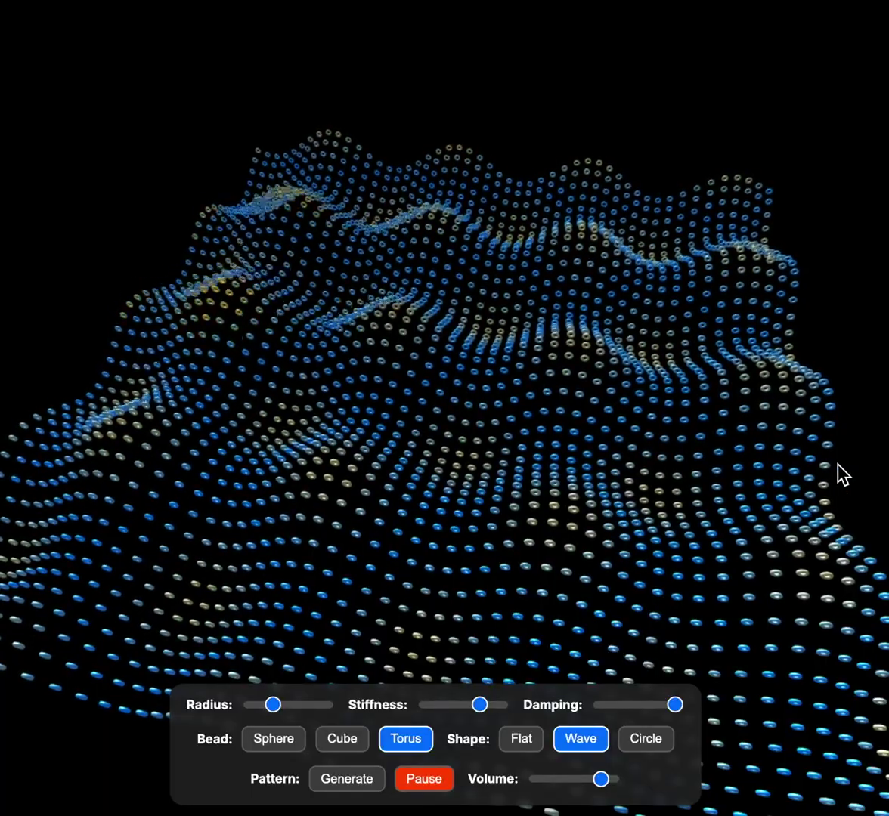
Lower the stiffness to under a fifth of its range and raise the radius to just over half.
left_click_drag(476, 704, 454, 706)
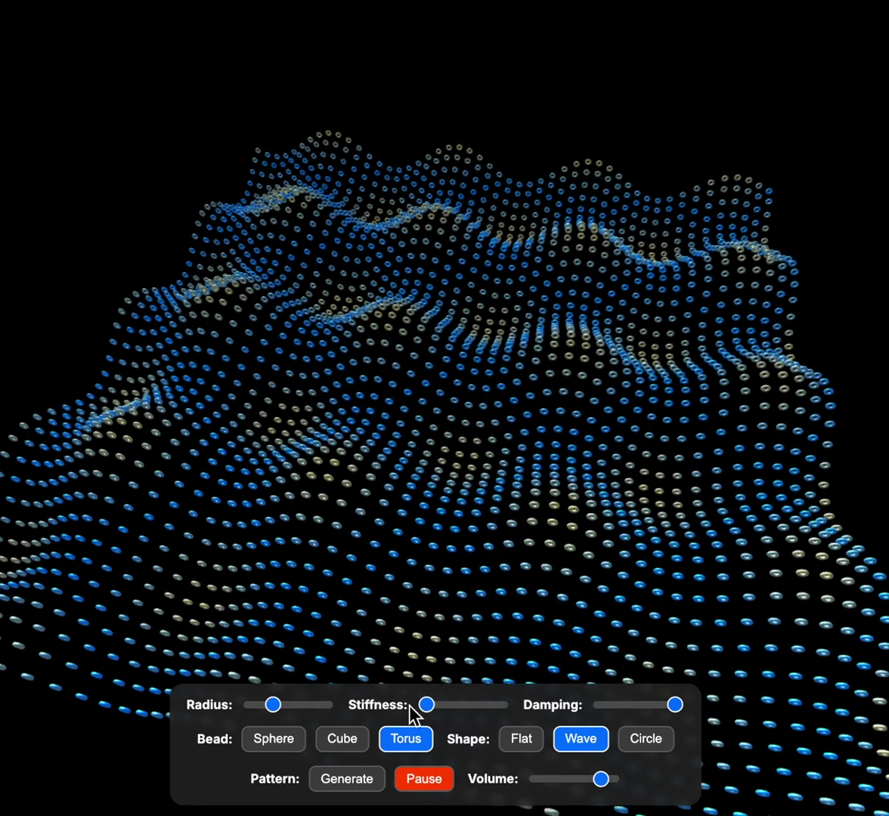
left_click(438, 705)
left_click_drag(281, 710, 295, 715)
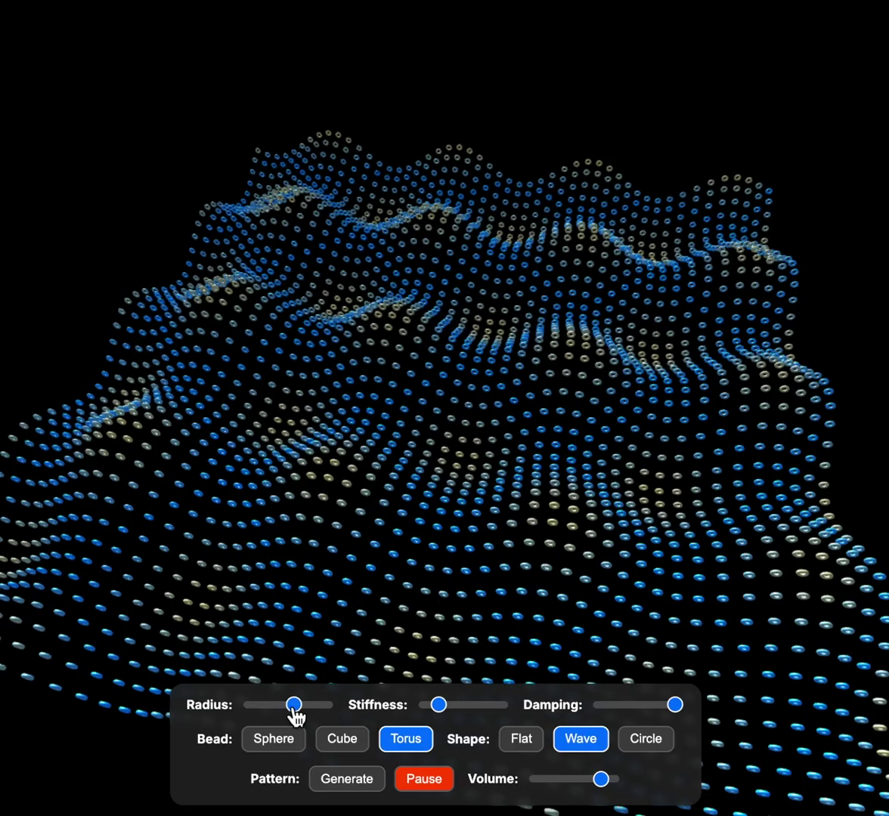
Restart the pattern playback repeatedly while reducing the radius to over a third and raising the stiffness to about half.
left_click(428, 786)
left_click(428, 786)
left_click(281, 713)
left_click(438, 785)
left_click(439, 785)
left_click_drag(459, 710, 468, 708)
left_click(421, 781)
left_click(423, 784)
left_click(432, 786)
left_click(433, 785)
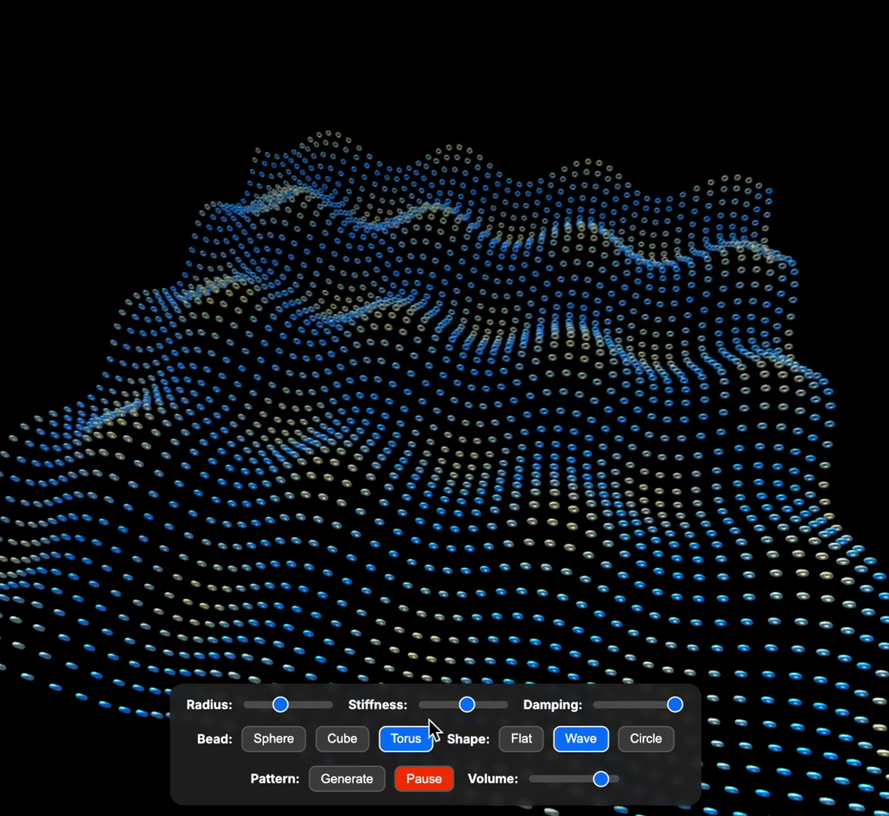
Raise the radius to near its maximum and try a lower damping while the pattern plays.
left_click_drag(283, 706, 302, 707)
left_click(322, 706)
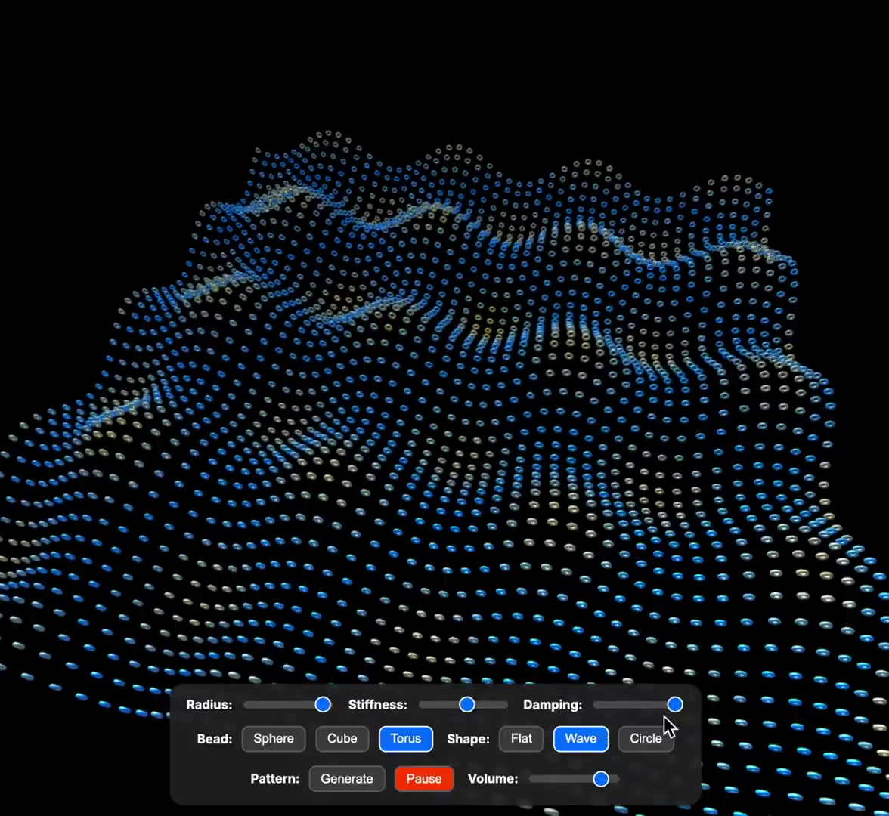
left_click_drag(675, 706, 647, 706)
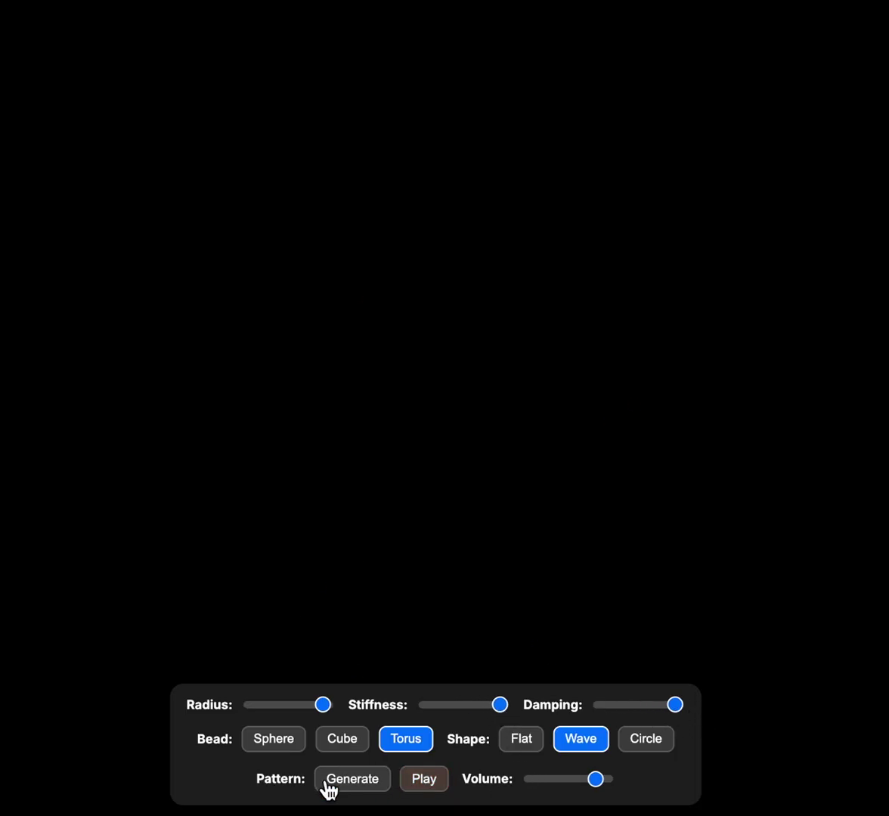
Try the Cube bead type and set the beads to Sphere.
left_click(344, 742)
left_click(286, 743)
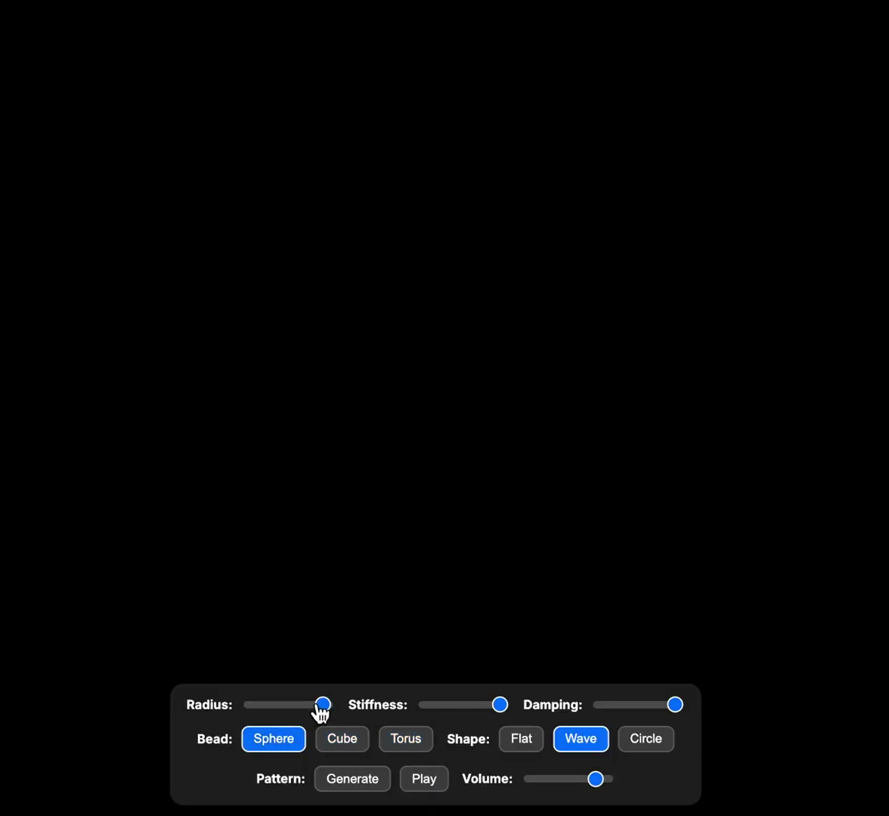